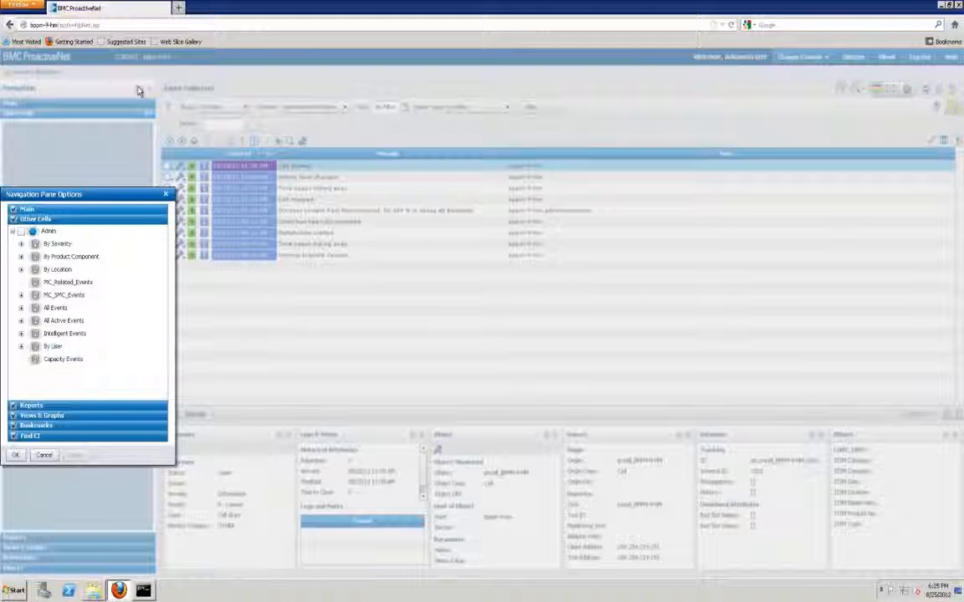
Step: Add the Admin cell to the Other Cells navigation pane and expand its event collectors
{"action": "left_click", "coordinate": [21, 234]}
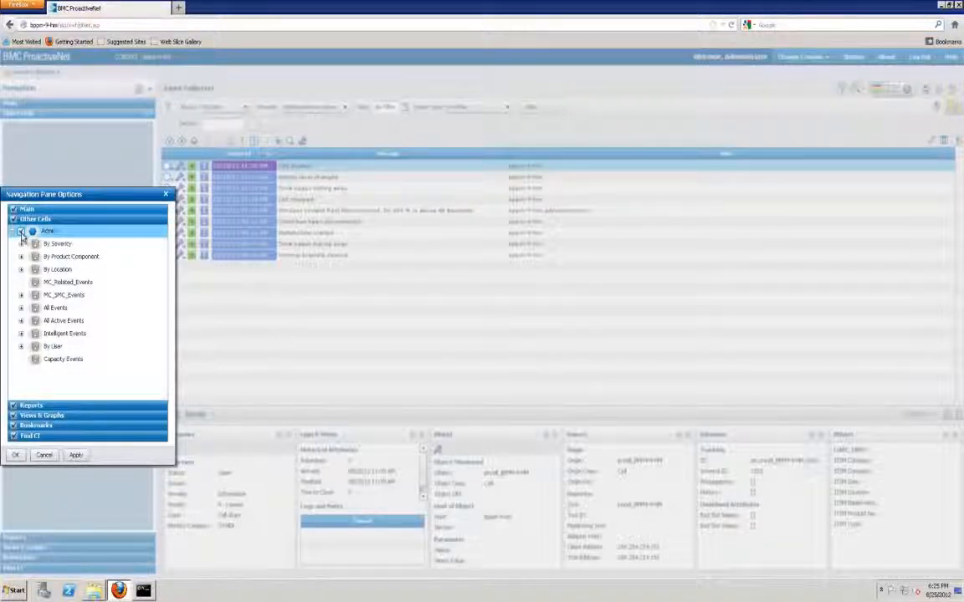
{"action": "left_click", "coordinate": [21, 459]}
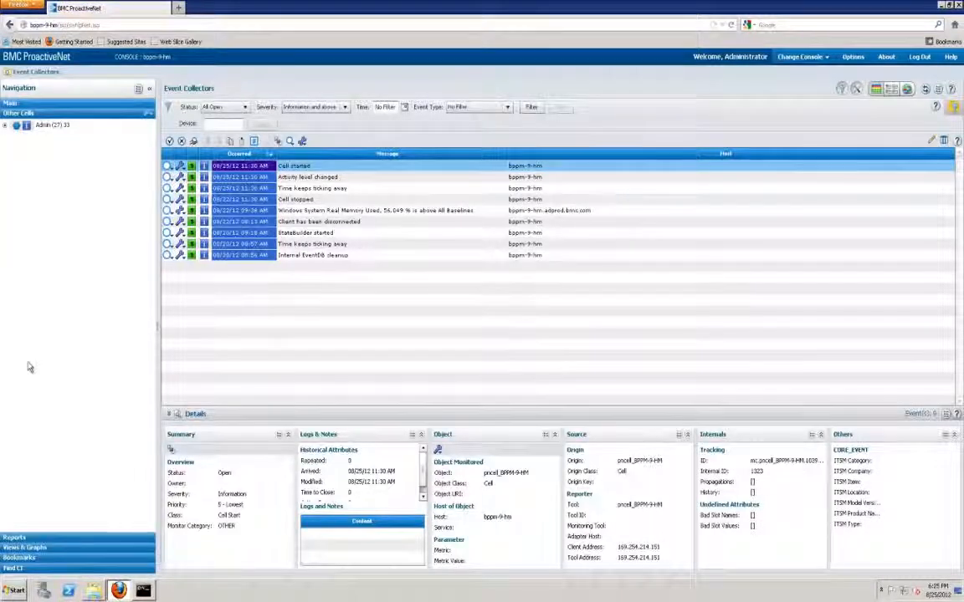
{"action": "left_click", "coordinate": [5, 125]}
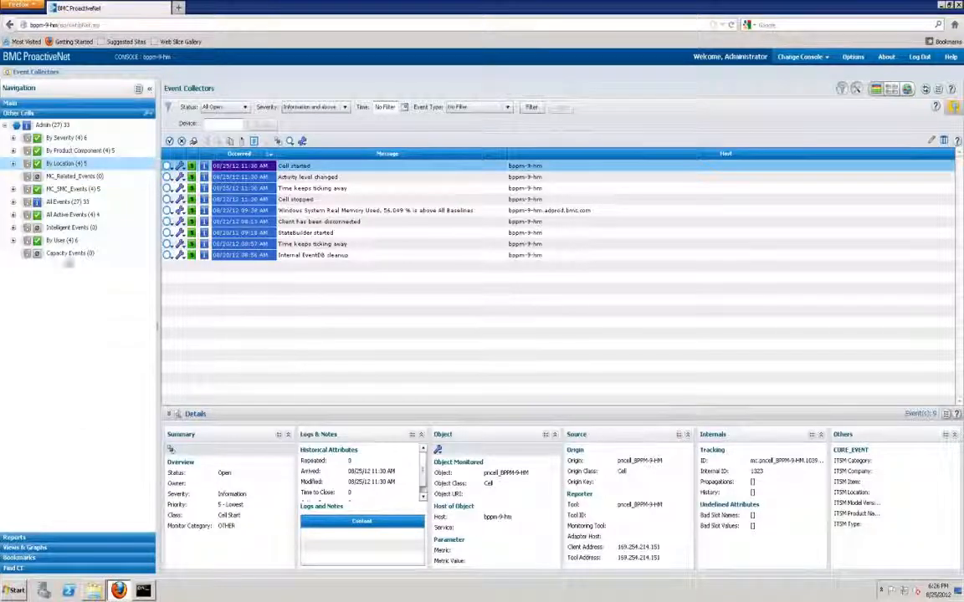
Step: In Command Prompt, register cell BPPM90IS-HM using iadmin -ac, its encryption key, primary host BPPM90IS-HM.adprod.bmc.com, port 1828, Production environment and all user groups
{"action": "left_click", "coordinate": [144, 591]}
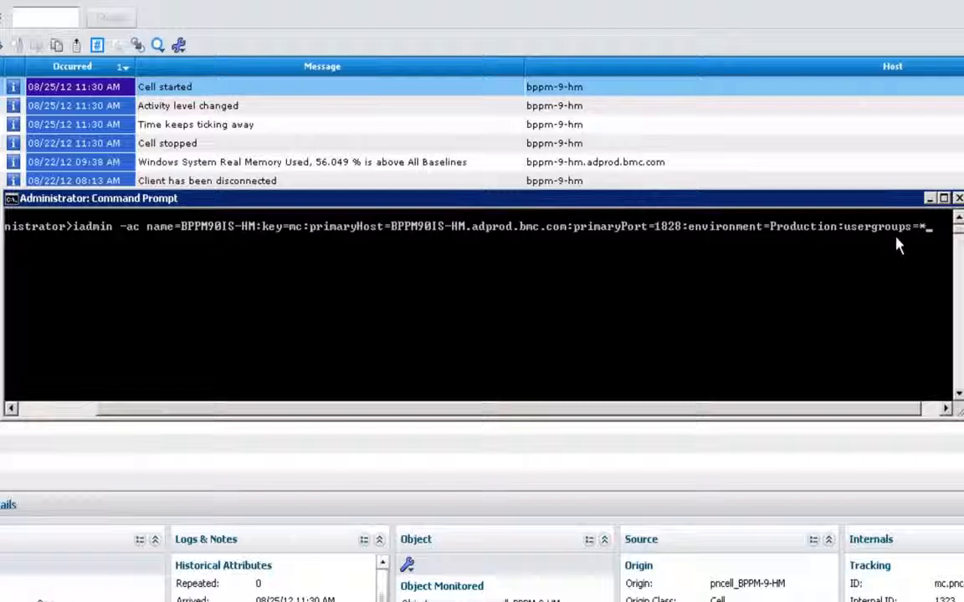
{"action": "key", "text": "Return"}
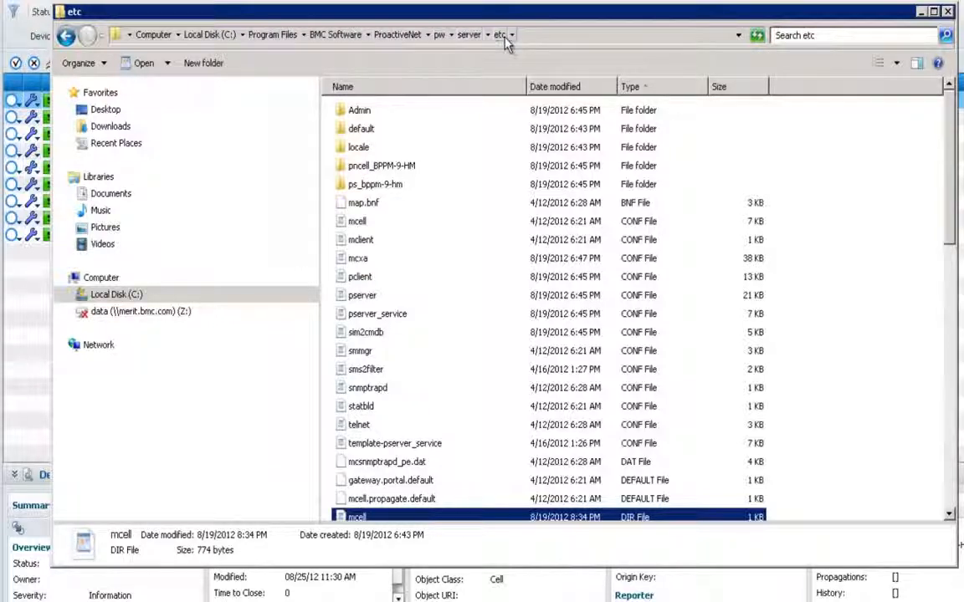
Step: Open the mcell directory file from the server's etc folder and check the BPPM90IS-HM cell entry
{"action": "scroll", "coordinate": [858, 130], "scroll_direction": "down", "scroll_amount": 2}
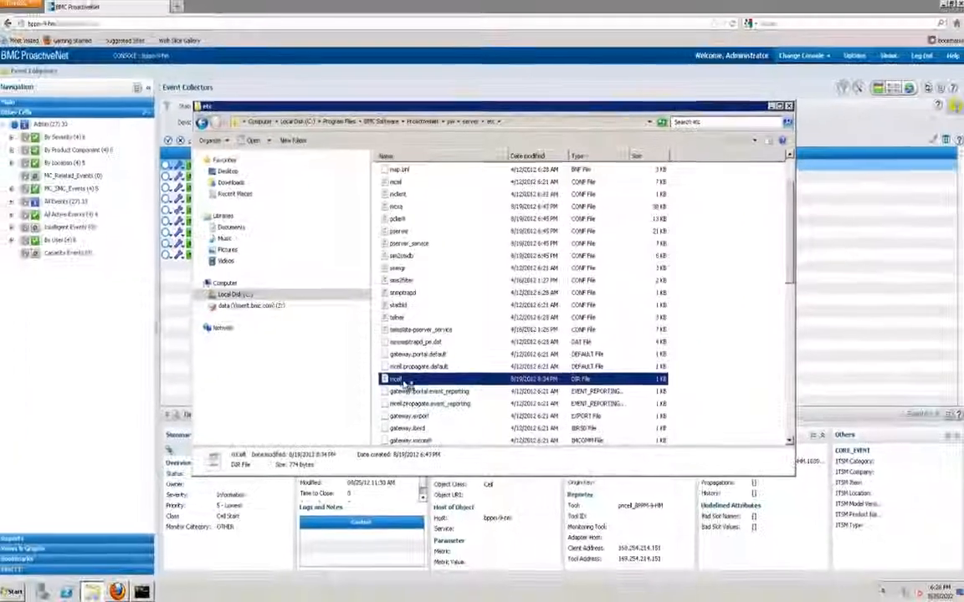
{"action": "double_click", "coordinate": [373, 408]}
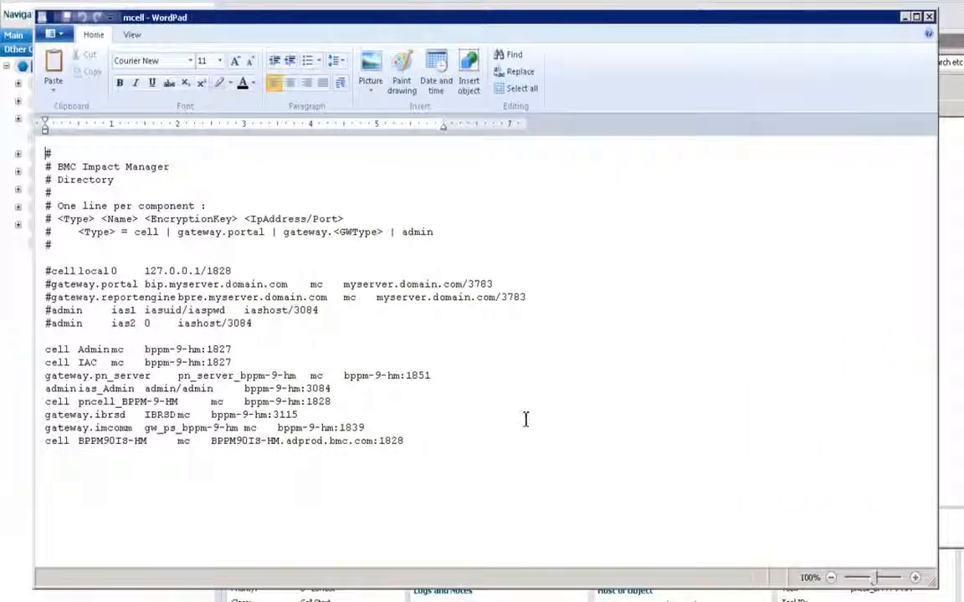
{"action": "double_click", "coordinate": [391, 440]}
{"action": "left_click_drag", "start_coordinate": [311, 448], "coordinate": [44, 449]}
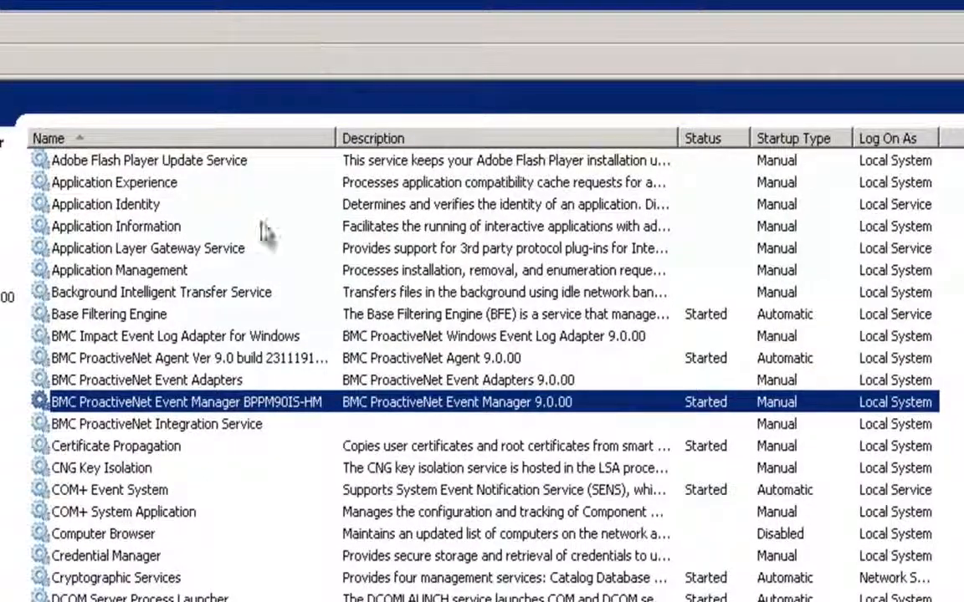
Step: Restart the BMC ProactiveNet Event Manager BPPM90IS-HM service
{"action": "right_click", "coordinate": [171, 402]}
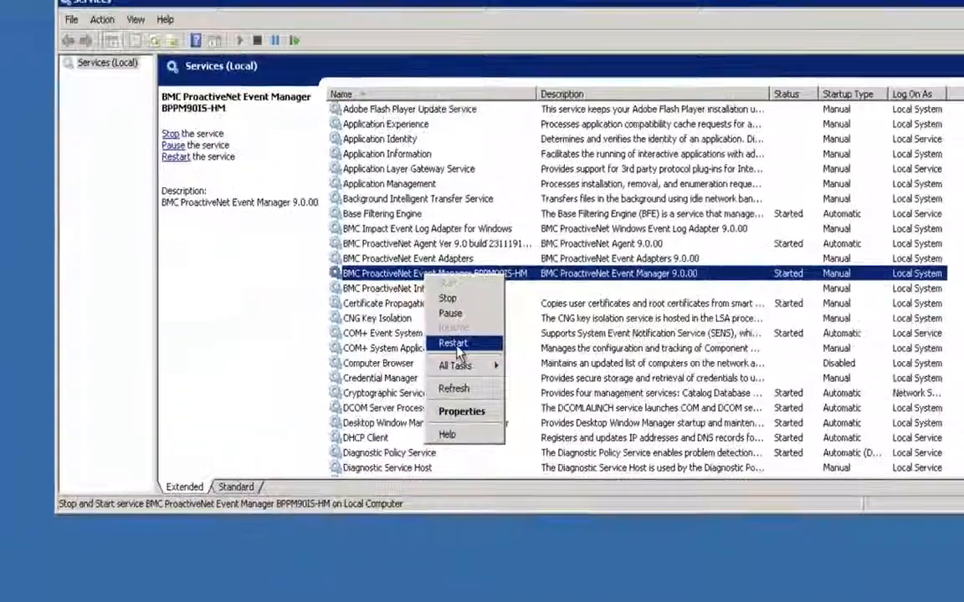
{"action": "left_click", "coordinate": [213, 504]}
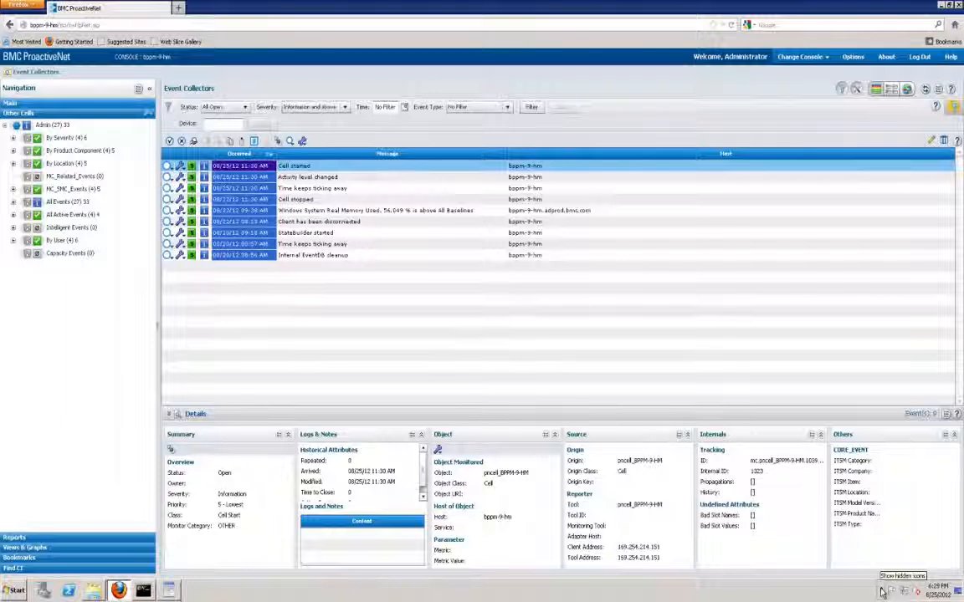
Step: Launch the BMC ProactiveNet Administration Console and log on to server BPPM-9-HM with the account password
{"action": "left_click", "coordinate": [881, 591]}
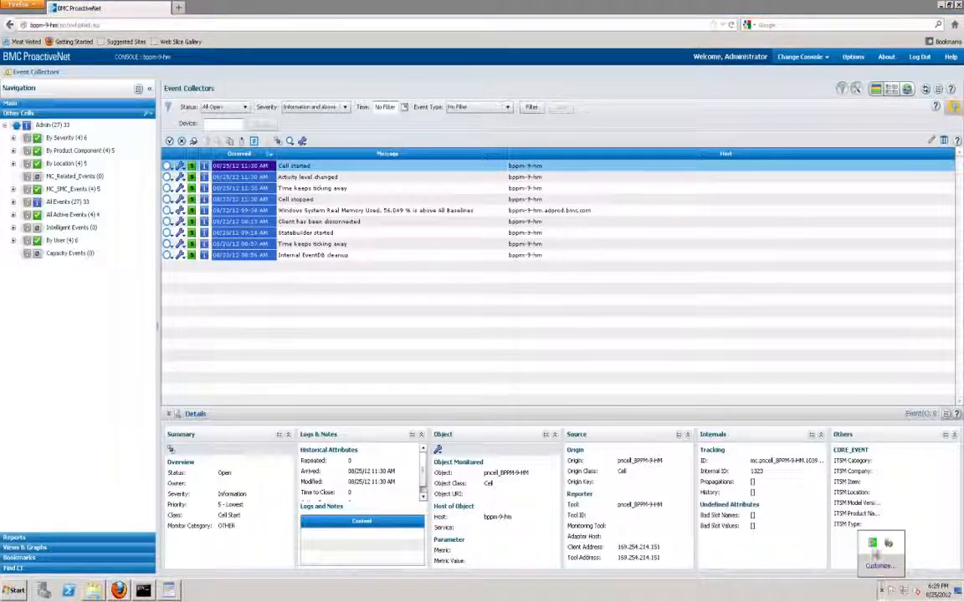
{"action": "right_click", "coordinate": [872, 544]}
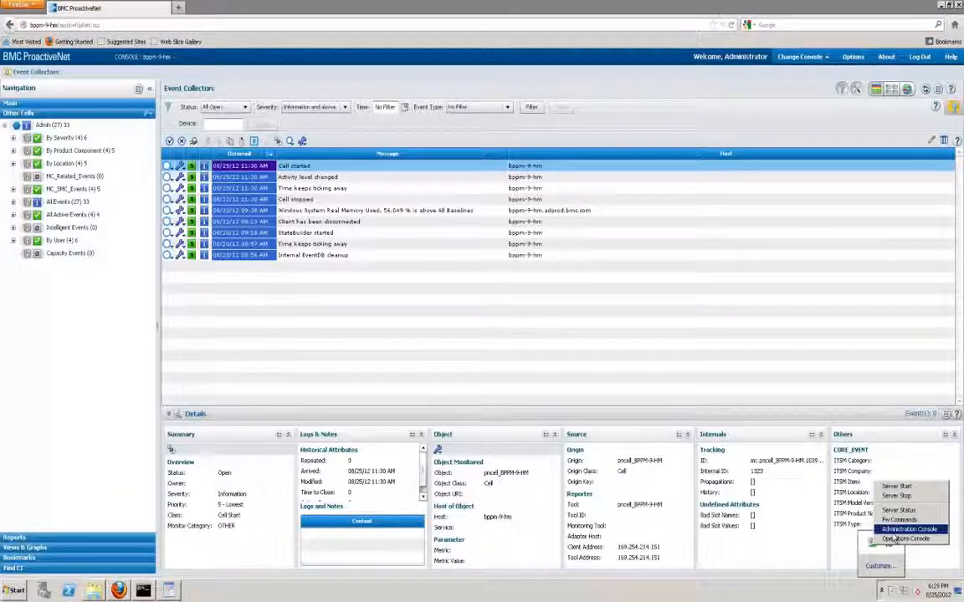
{"action": "left_click", "coordinate": [898, 530]}
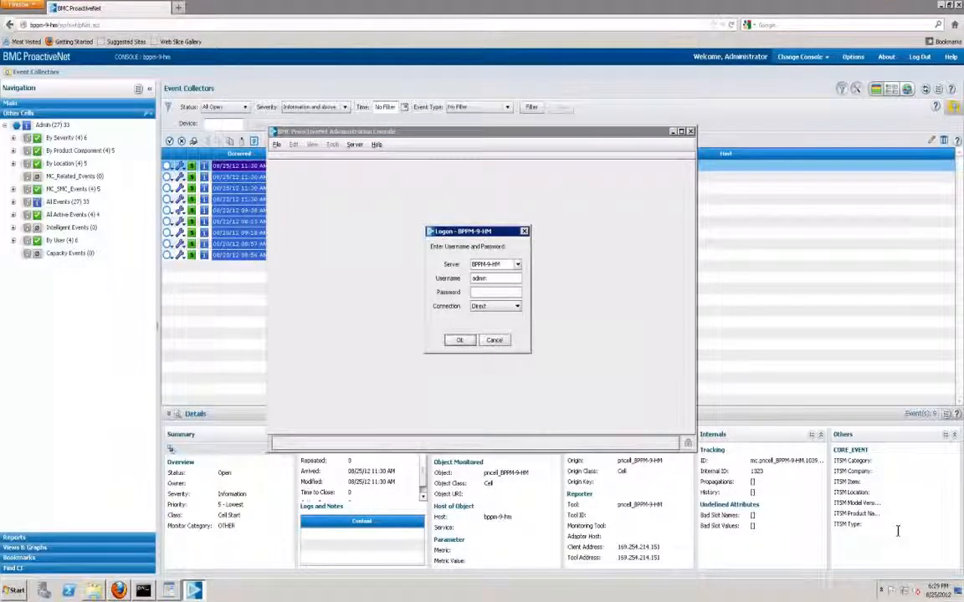
{"action": "type", "text": "d"}
{"action": "key", "text": "Return"}
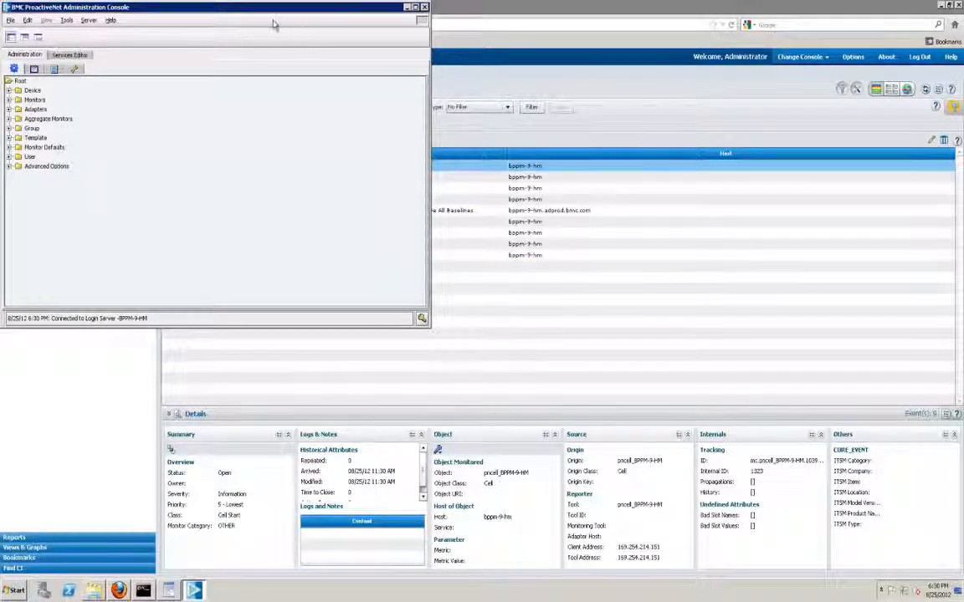
Step: In the Impact Managers administration settings, add BPPM90IS-HM to the MyProduction group and save the change
{"action": "left_click_drag", "start_coordinate": [265, 12], "coordinate": [452, 109]}
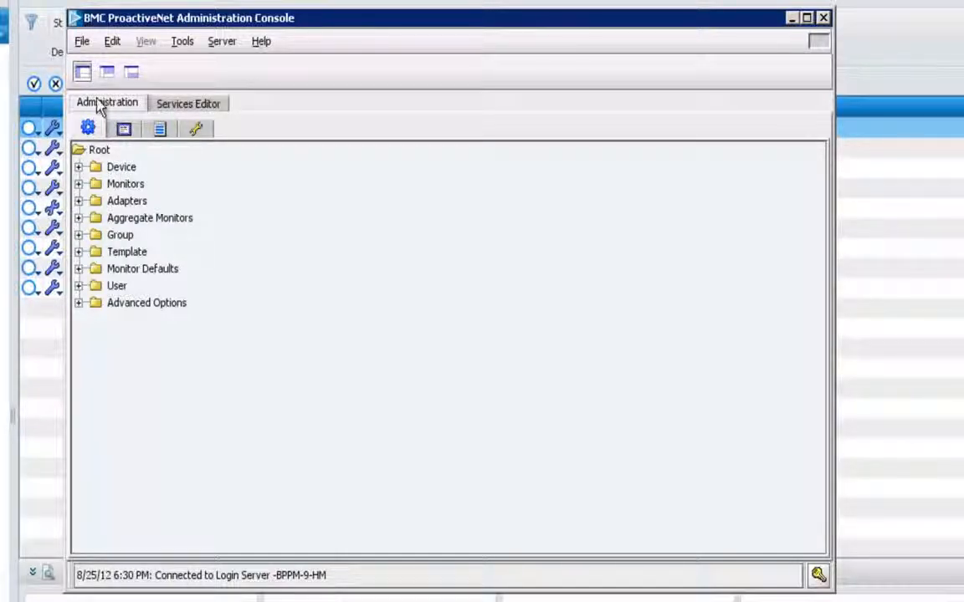
{"action": "left_click", "coordinate": [112, 43]}
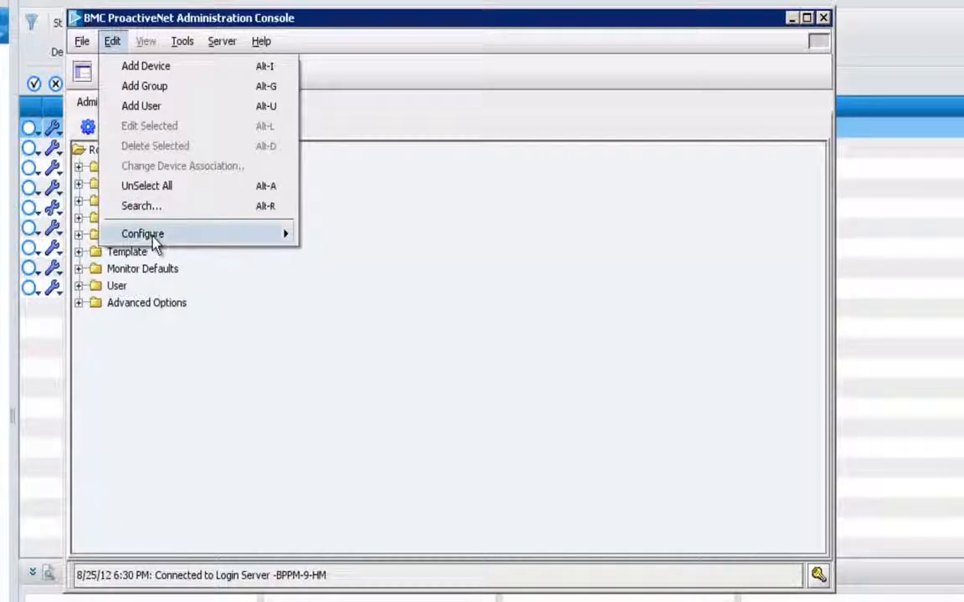
{"action": "mouse_move", "coordinate": [151, 236]}
{"action": "left_click", "coordinate": [336, 234]}
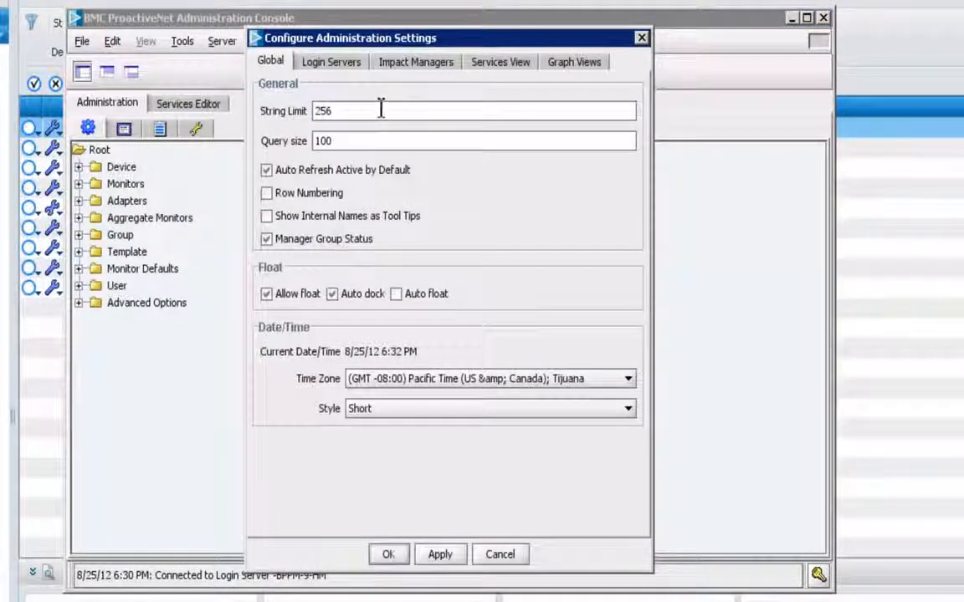
{"action": "left_click", "coordinate": [419, 73]}
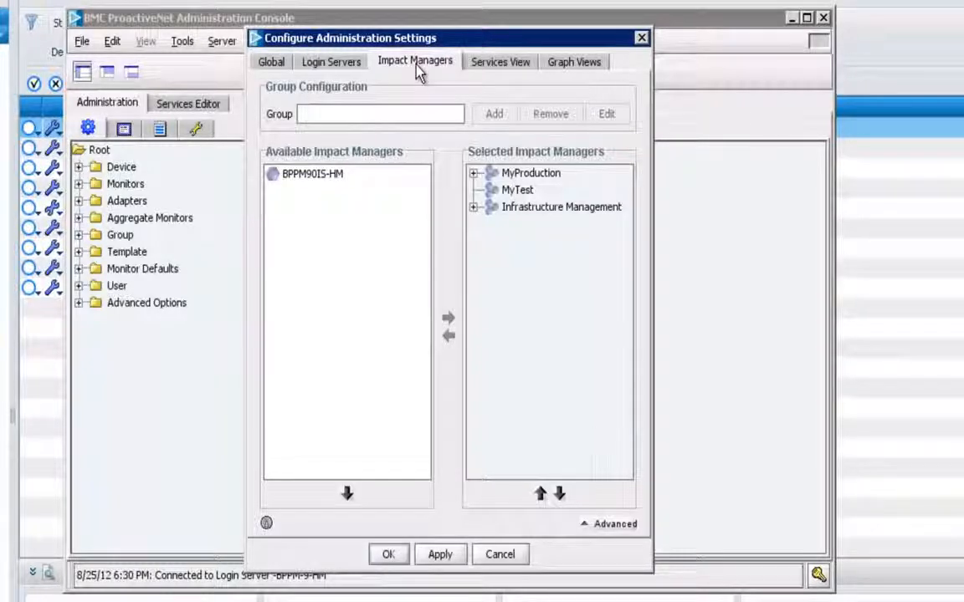
{"action": "left_click", "coordinate": [322, 176]}
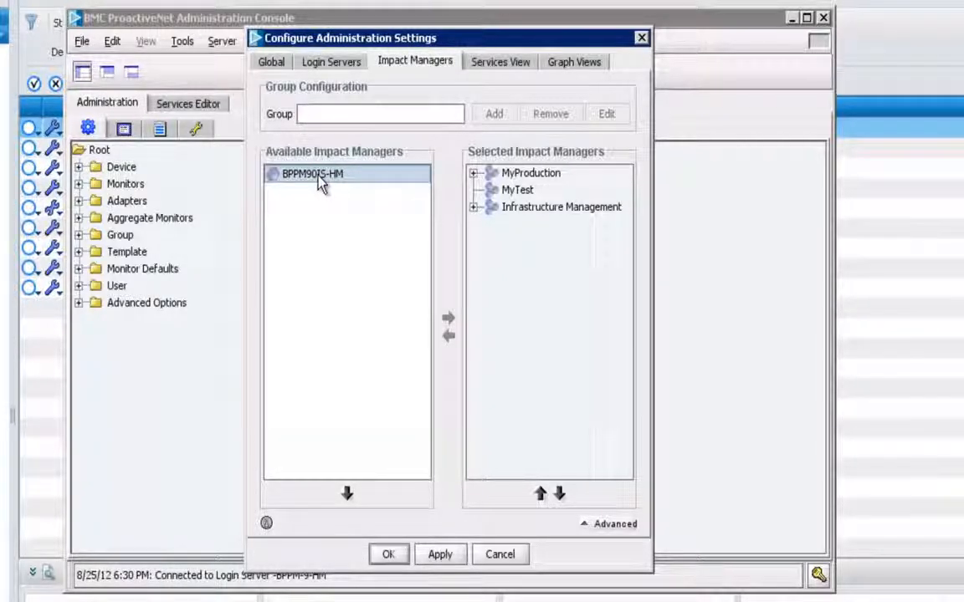
{"action": "left_click", "coordinate": [474, 174]}
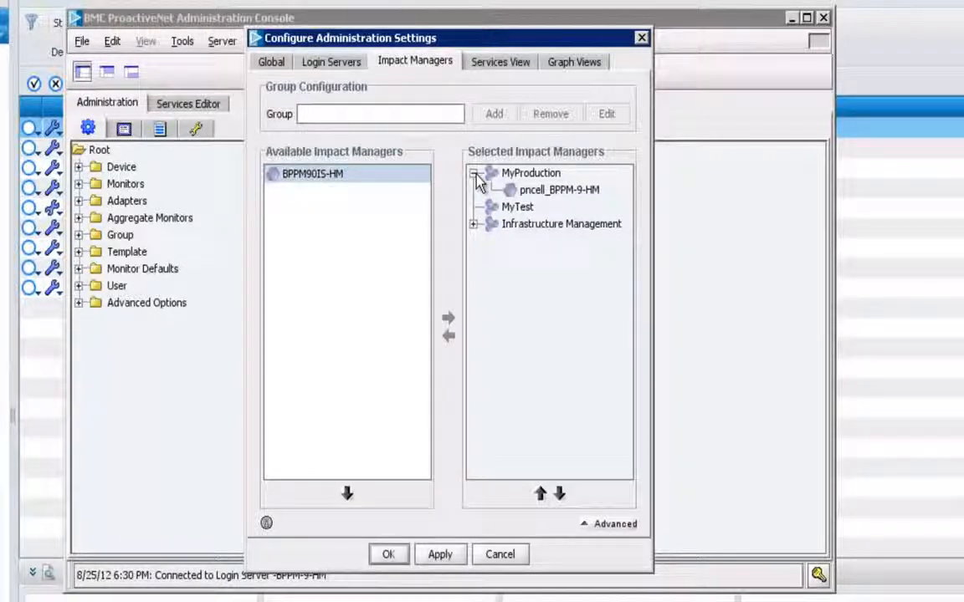
{"action": "left_click", "coordinate": [550, 179]}
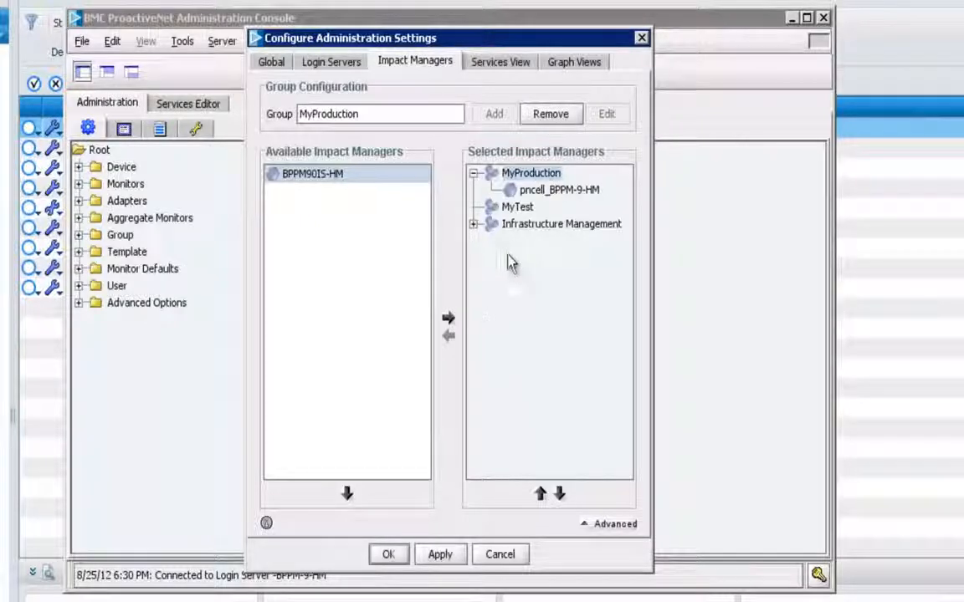
{"action": "left_click", "coordinate": [448, 325]}
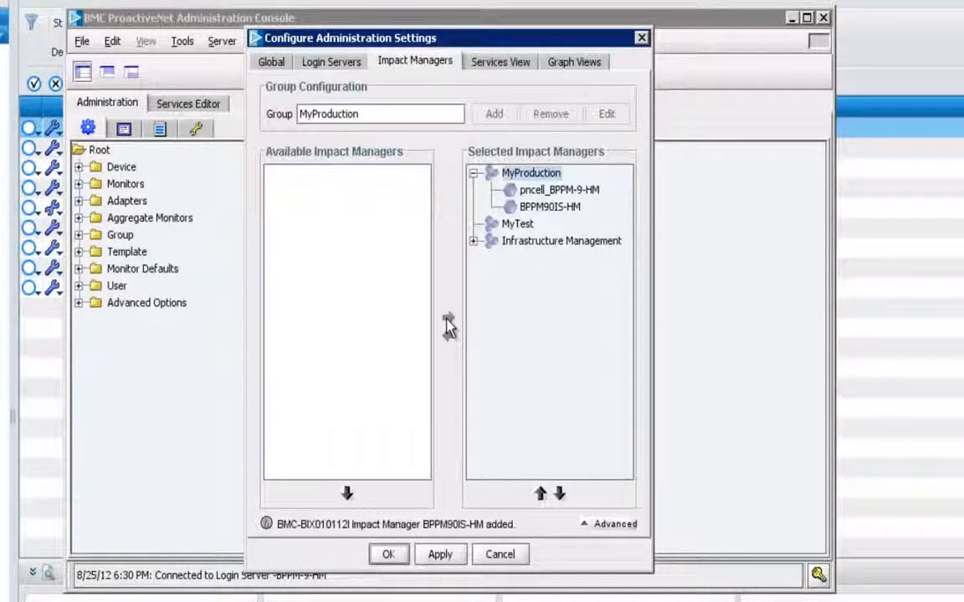
{"action": "left_click", "coordinate": [395, 559]}
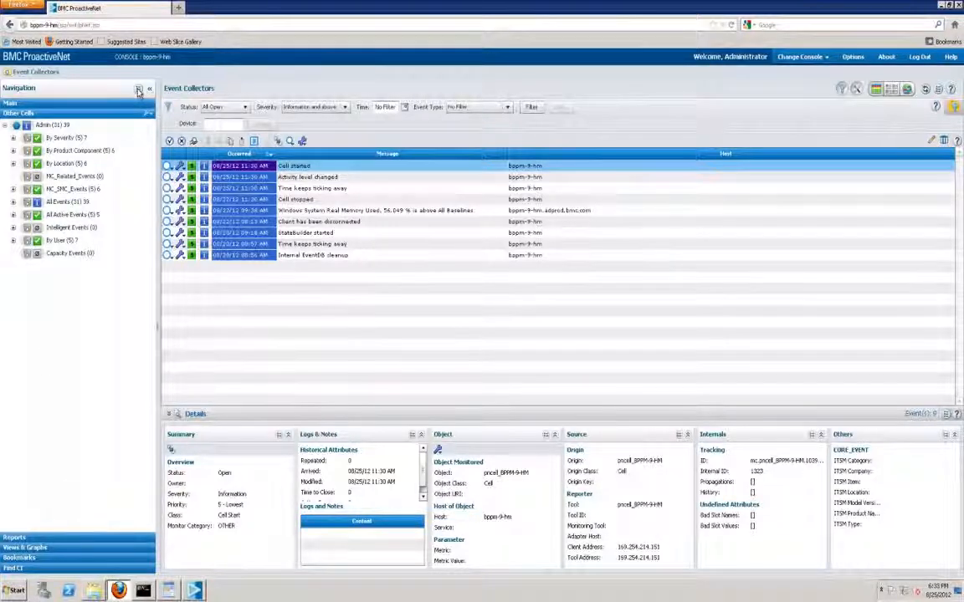
Step: In the Operations Console, add the BPPM90IS-HM cell to the navigation pane and expand its event collectors
{"action": "left_click", "coordinate": [139, 91]}
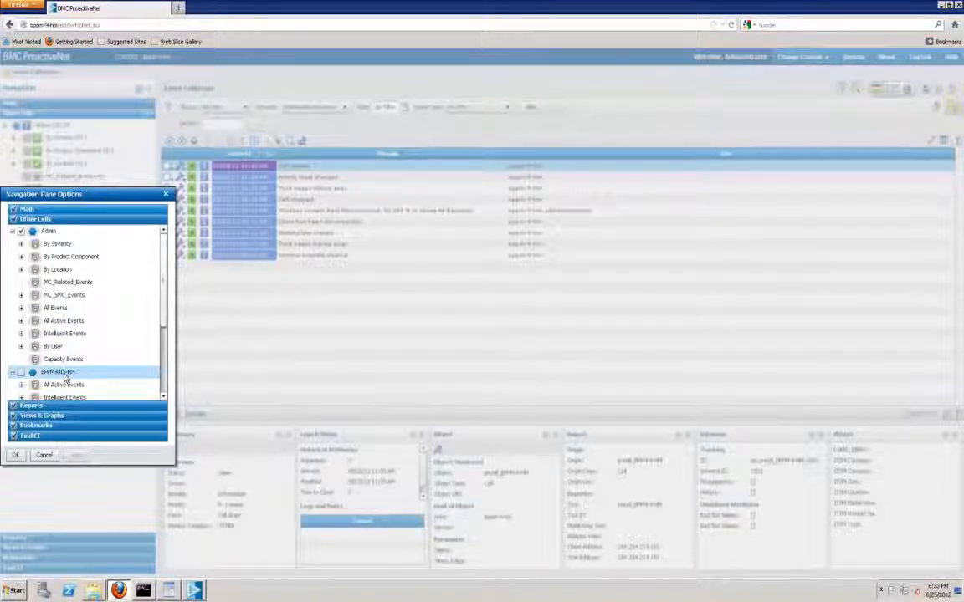
{"action": "left_click", "coordinate": [21, 374]}
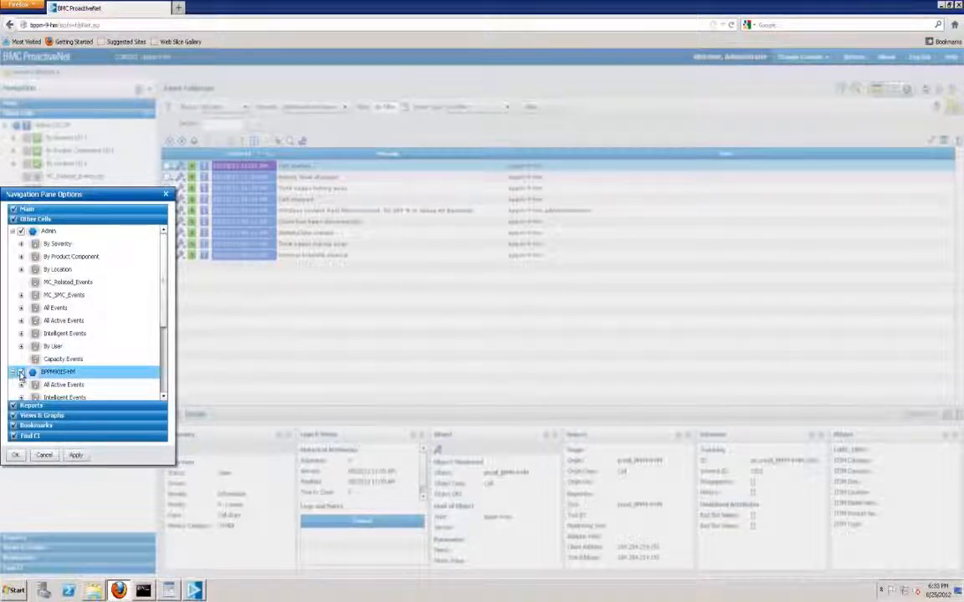
{"action": "left_click", "coordinate": [19, 455]}
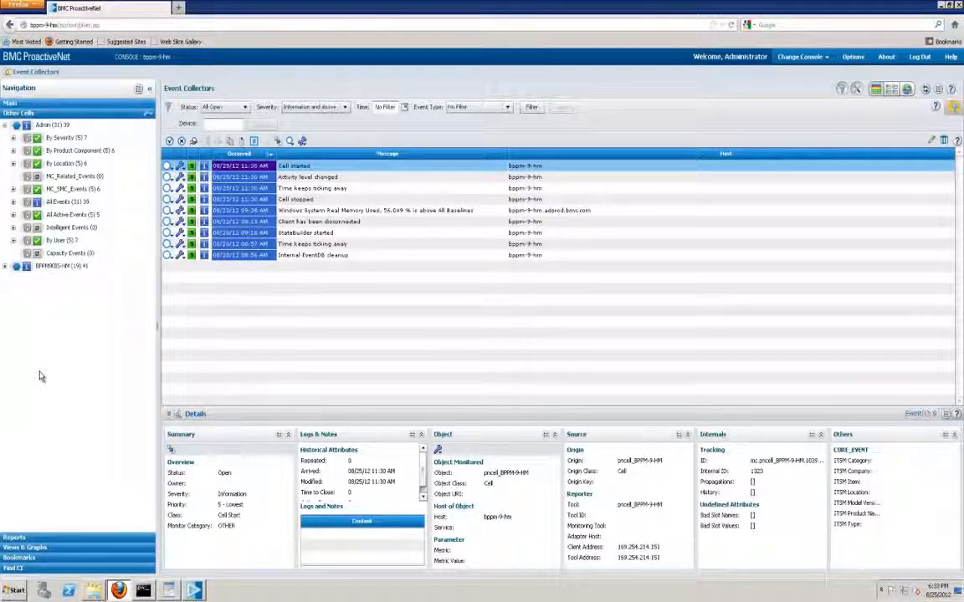
{"action": "left_click", "coordinate": [5, 267]}
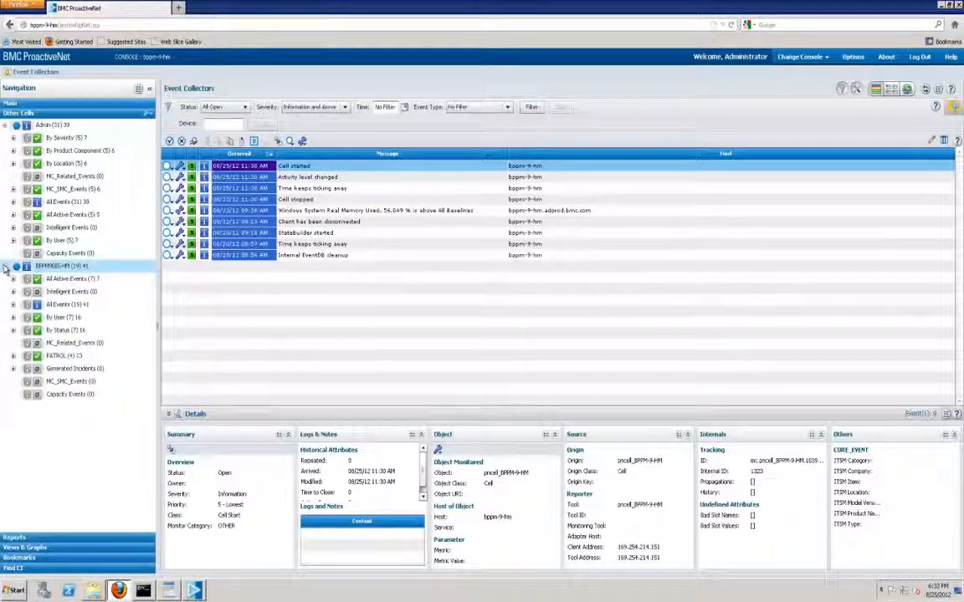
Step: Open All Active Events of the BPPM90IS-HM cell and apply No Filter for both status and severity
{"action": "left_click", "coordinate": [56, 281]}
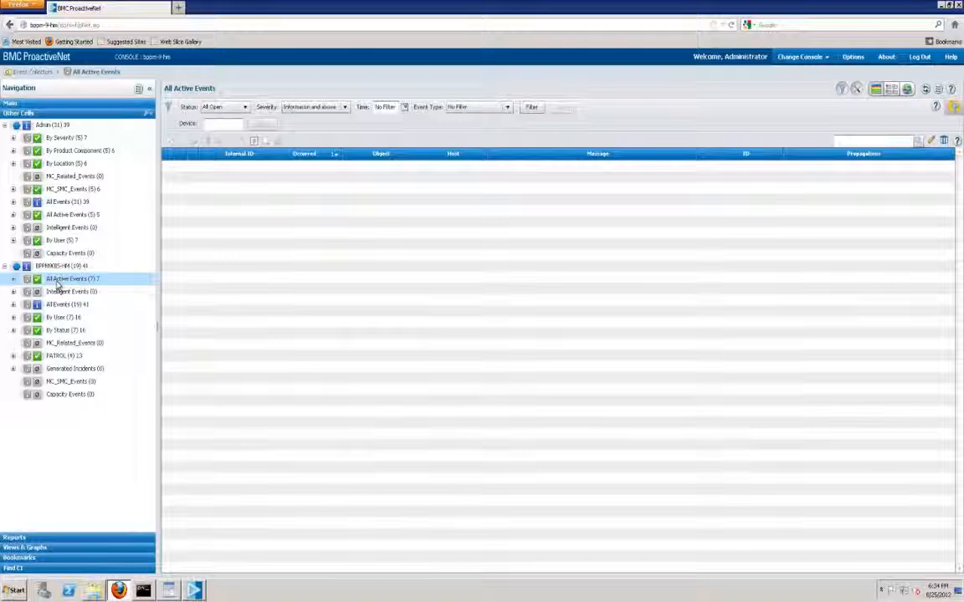
{"action": "left_click", "coordinate": [245, 108]}
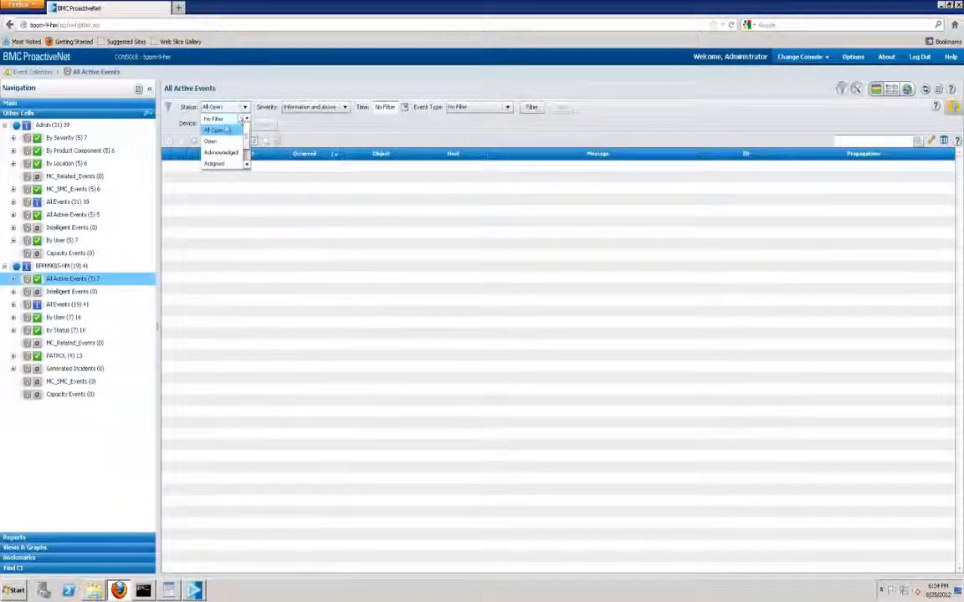
{"action": "left_click", "coordinate": [214, 119]}
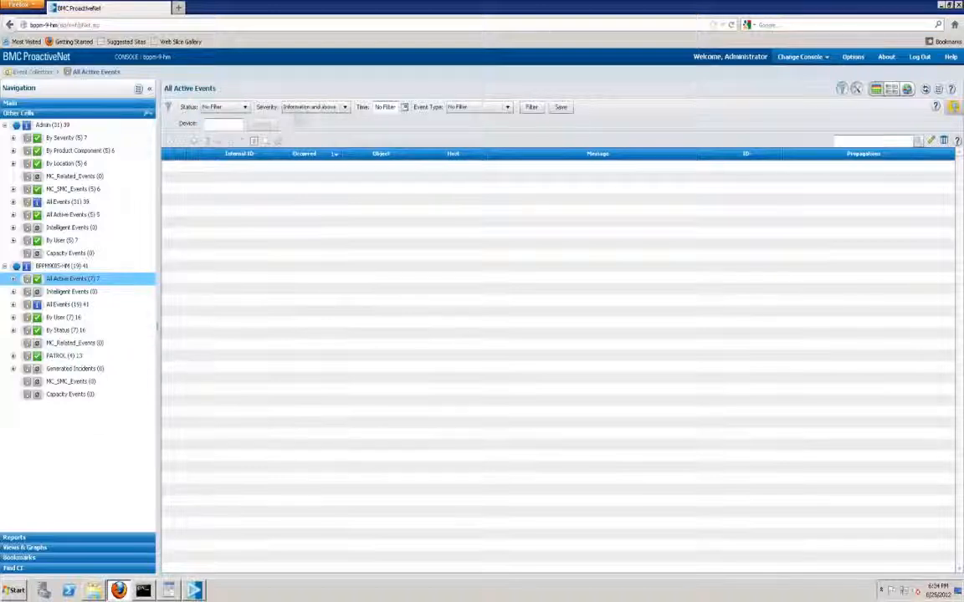
{"action": "left_click", "coordinate": [345, 108]}
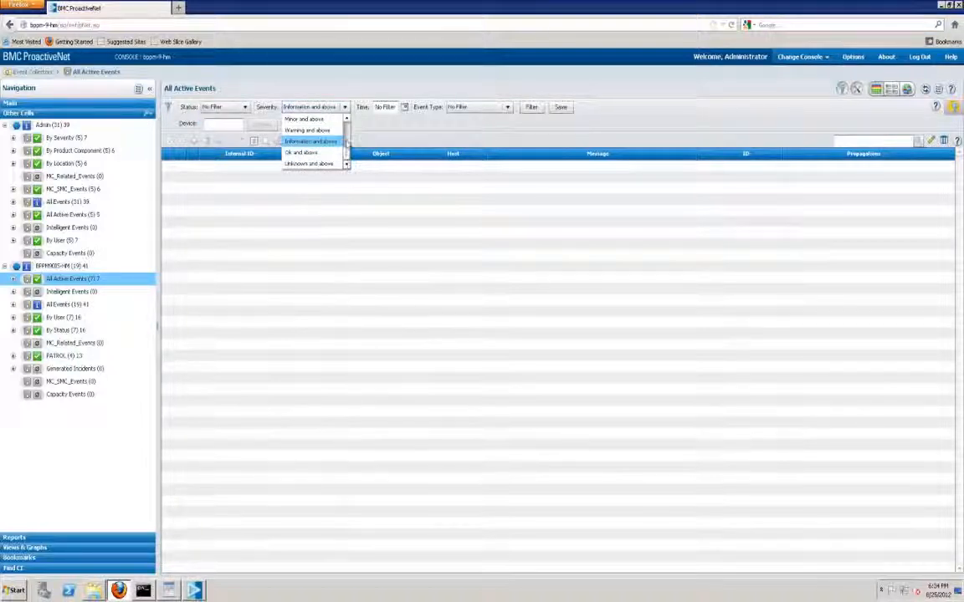
{"action": "scroll", "coordinate": [327, 142], "scroll_direction": "up", "scroll_amount": 3}
{"action": "left_click", "coordinate": [306, 120]}
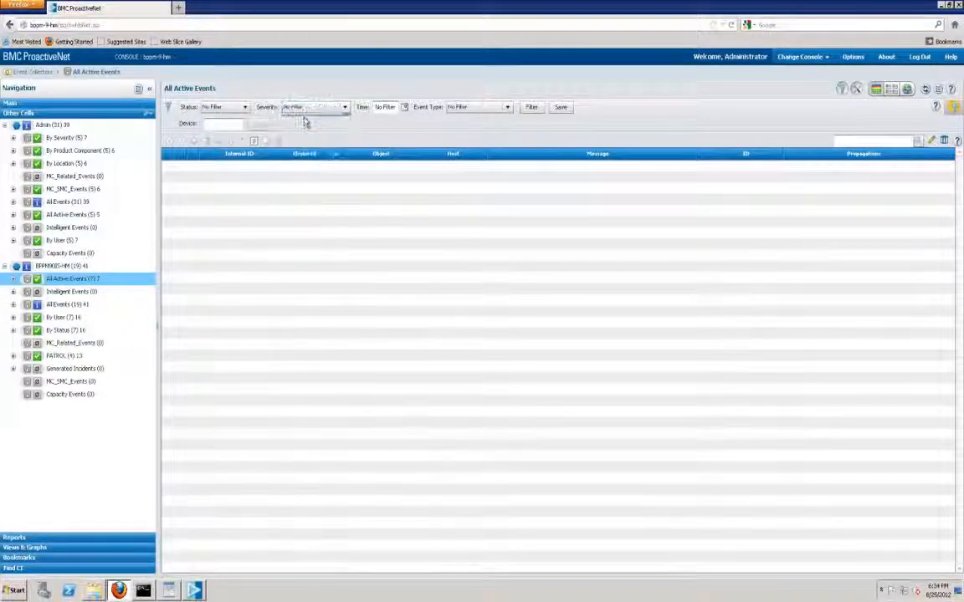
{"action": "left_click", "coordinate": [533, 108]}
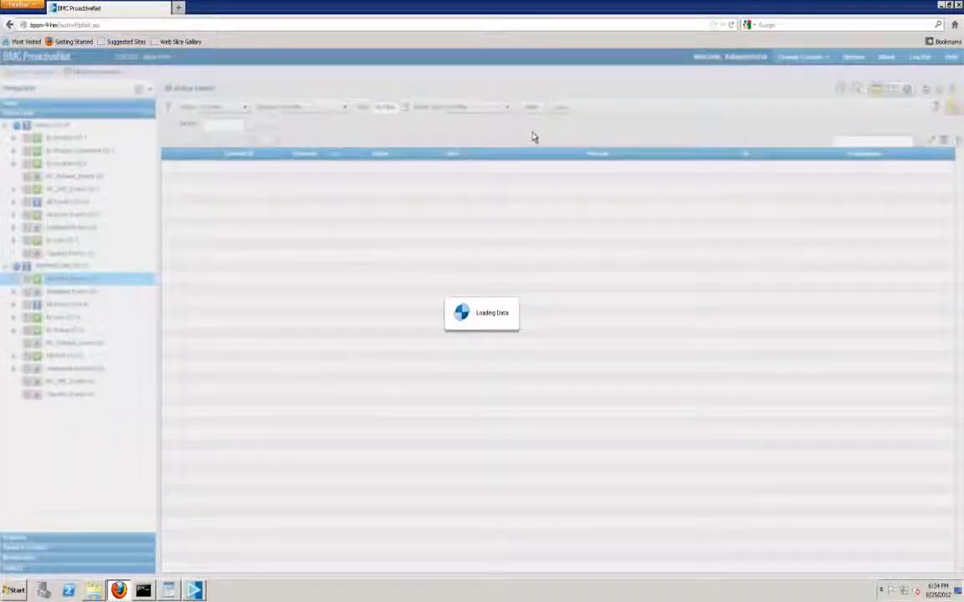